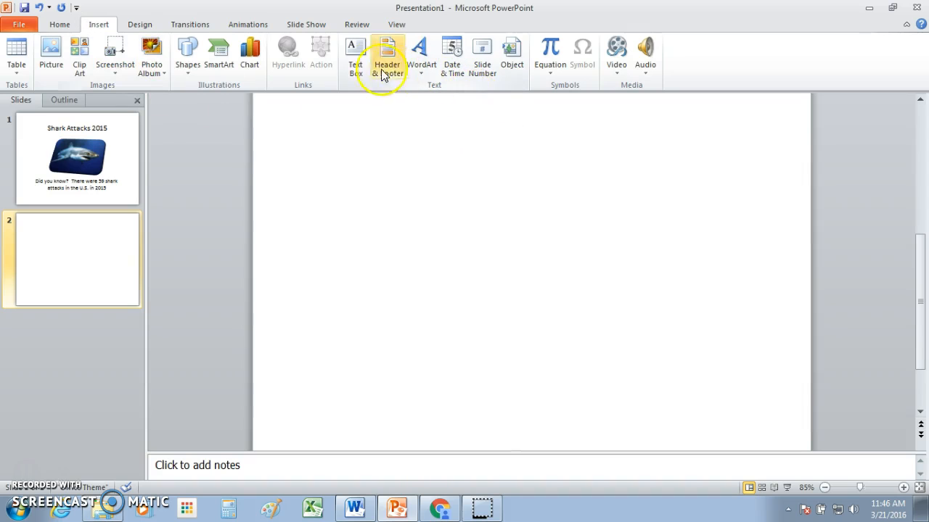
Step: Draw a text box across the top of the slide and type 'Shark Attacks by State' at 60 pt
click(358, 64)
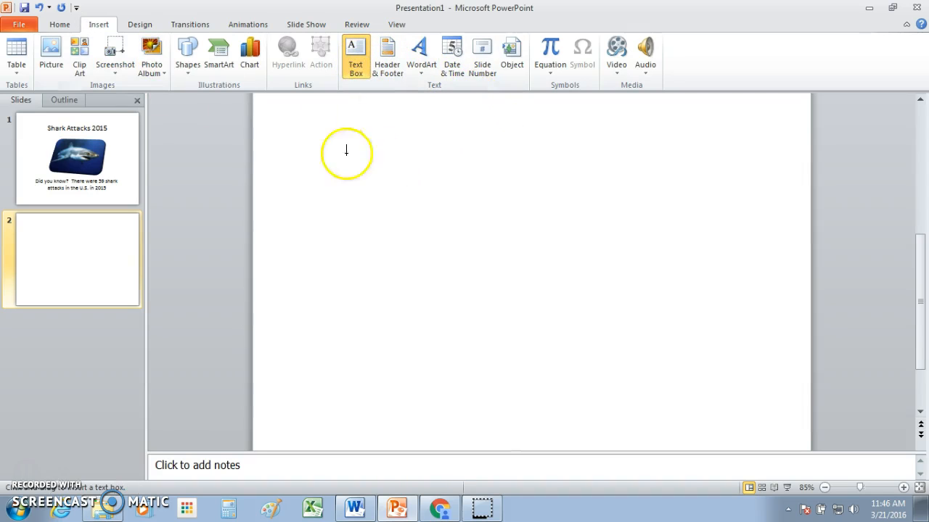
mouse_move(296, 119)
mouse_down()
mouse_move(331, 176)
mouse_move(787, 203)
mouse_up()
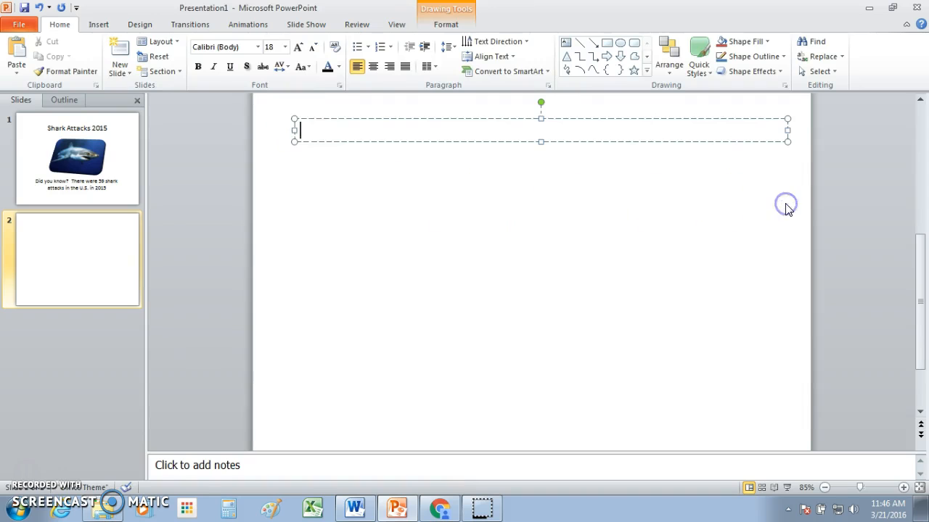
click(284, 46)
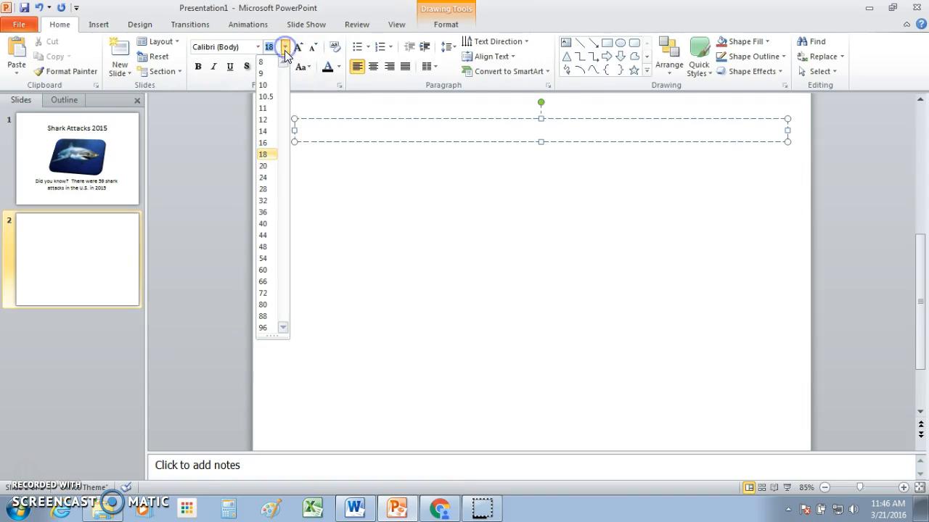
click(263, 270)
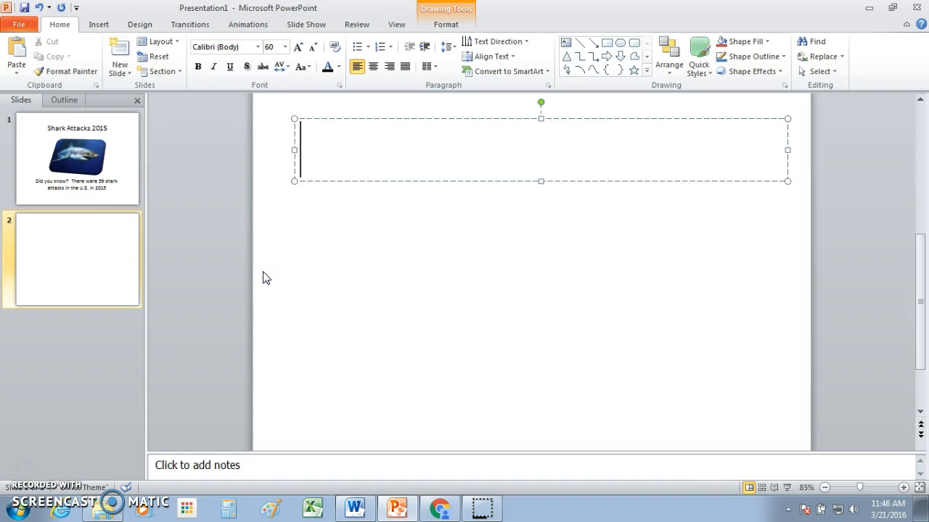
text(Shark )
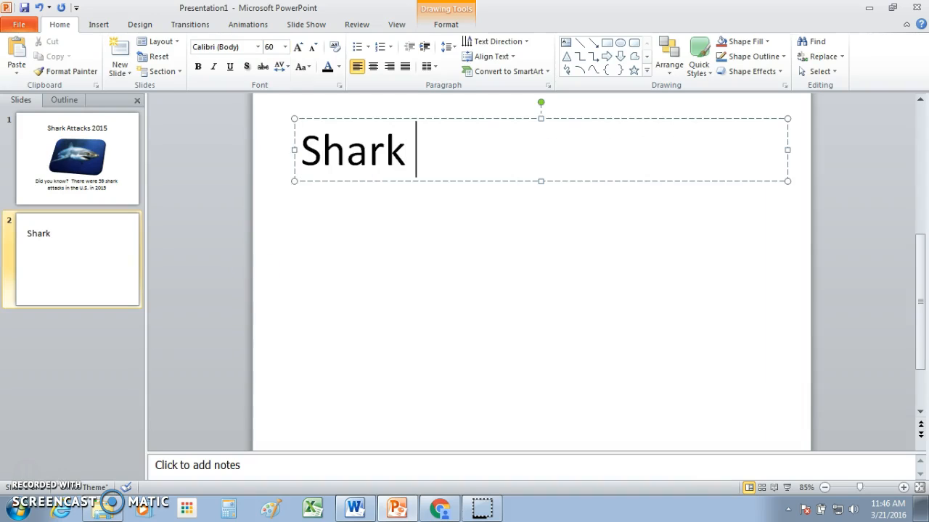
text(Atta)
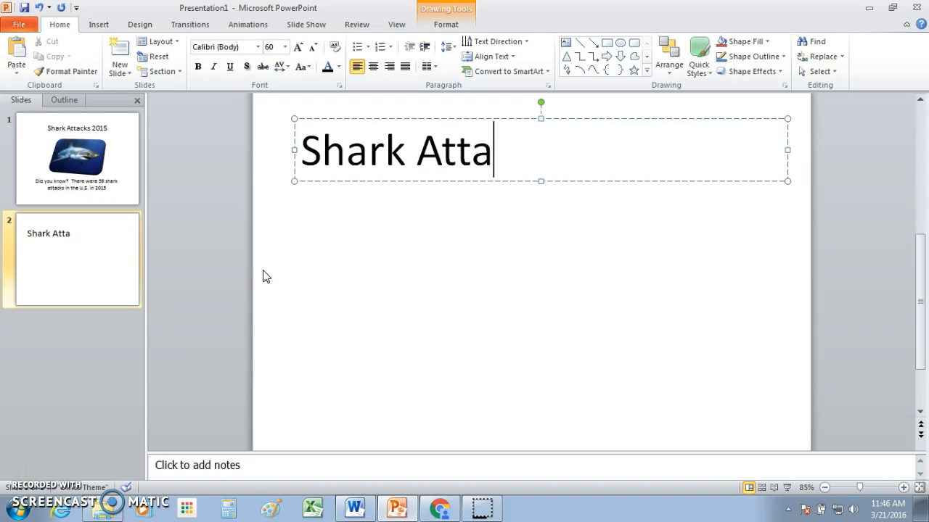
text(cks by )
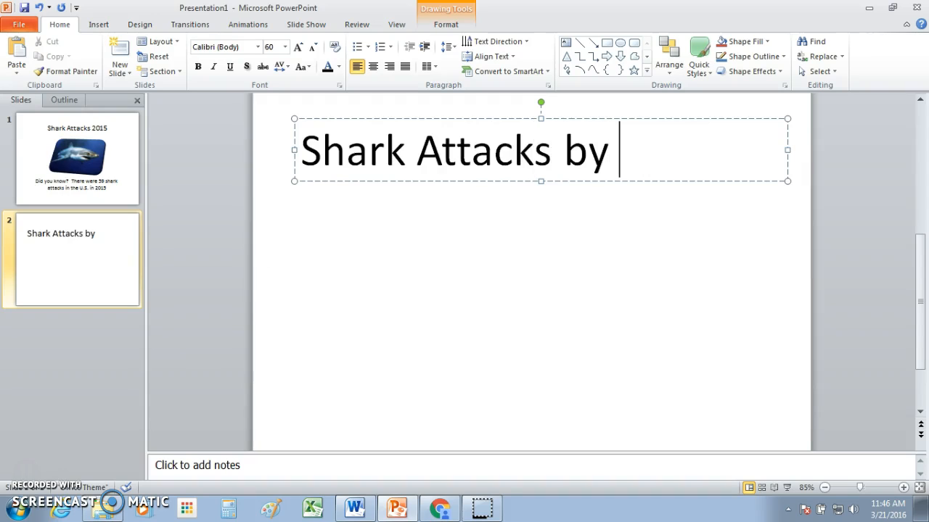
text(State)
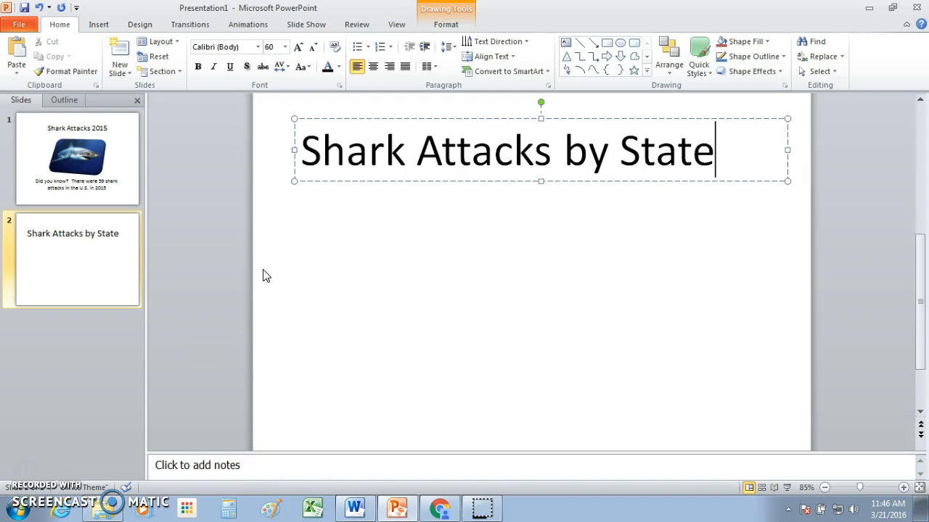
Step: Centre the 'Shark Attacks by State' title text
click(456, 142)
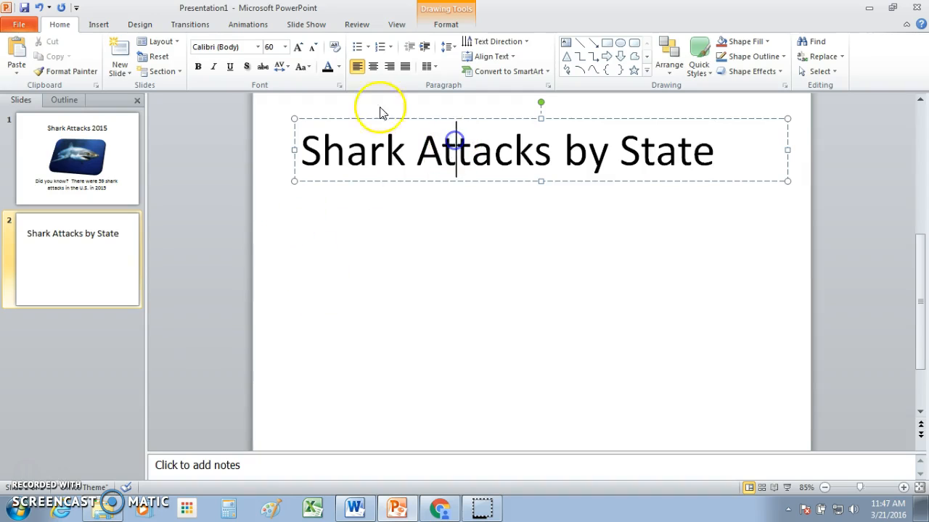
click(373, 66)
click(414, 239)
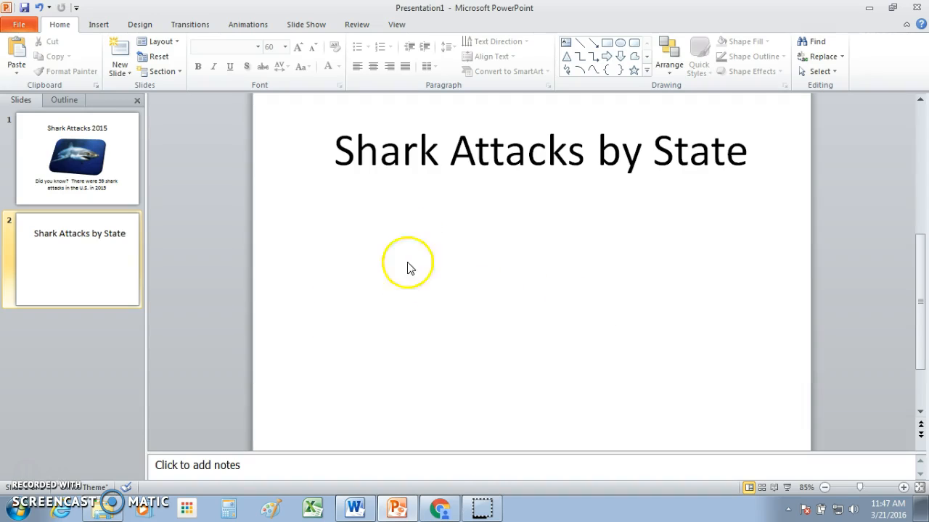
Step: Insert an Exploded pie in 3-D chart from the Pie section of the chart gallery
click(97, 26)
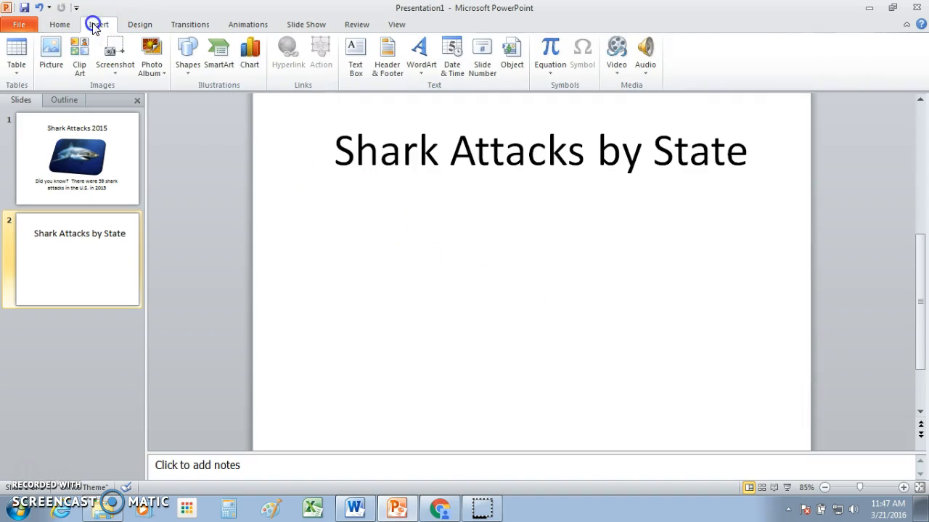
click(241, 64)
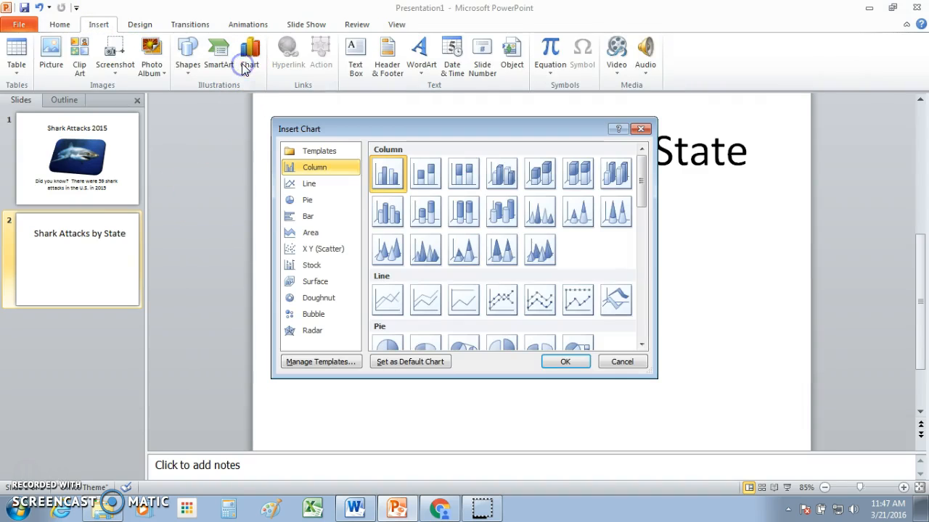
drag(644, 198, 650, 235)
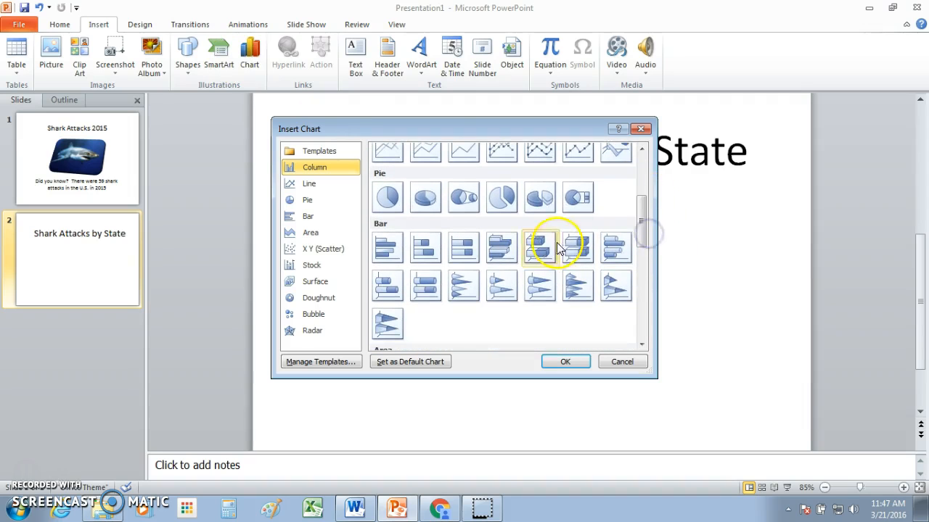
click(540, 200)
click(564, 361)
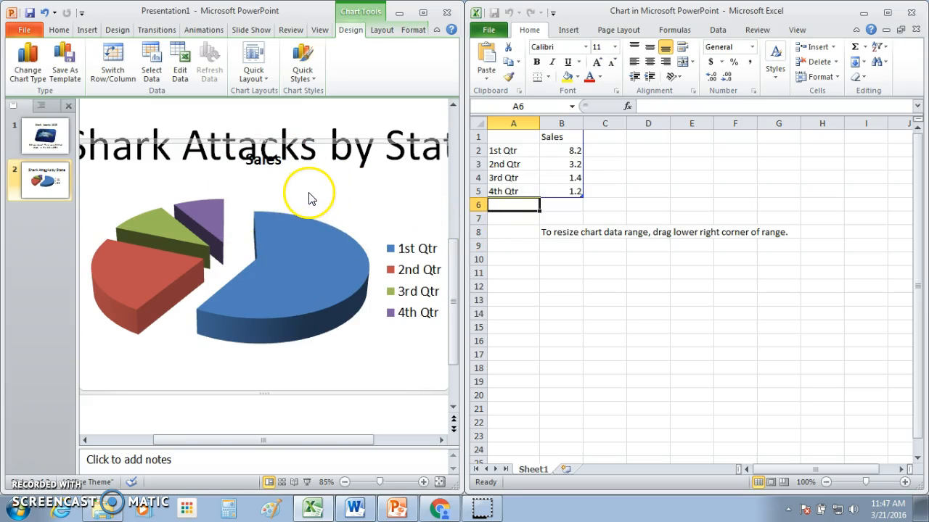
Step: Replace the Sales header in B1 with 'Shark Attacks in 2015'
click(560, 136)
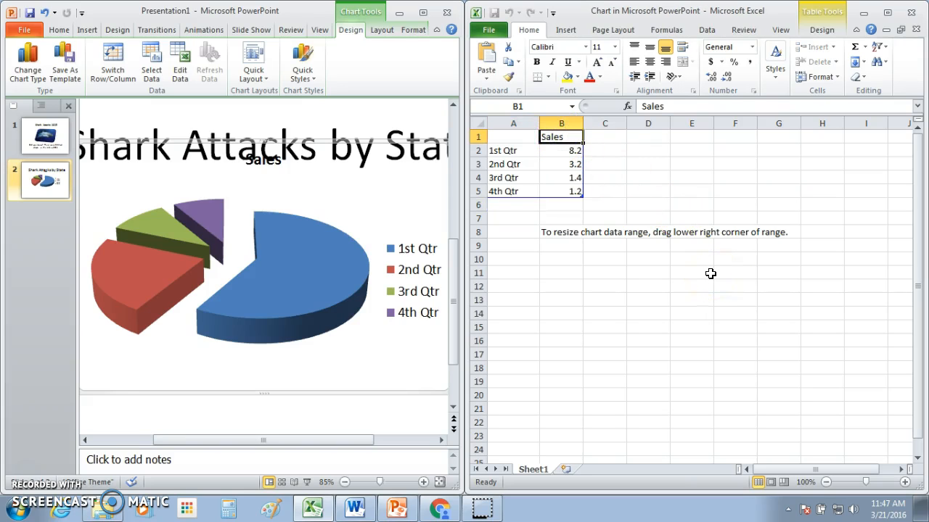
text(Shark A)
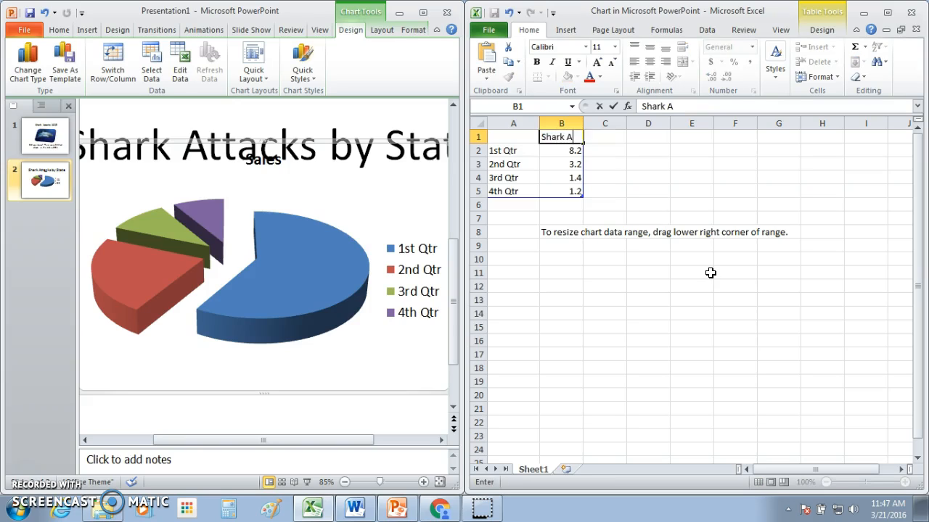
text(ttacks in 2015)
key(Return)
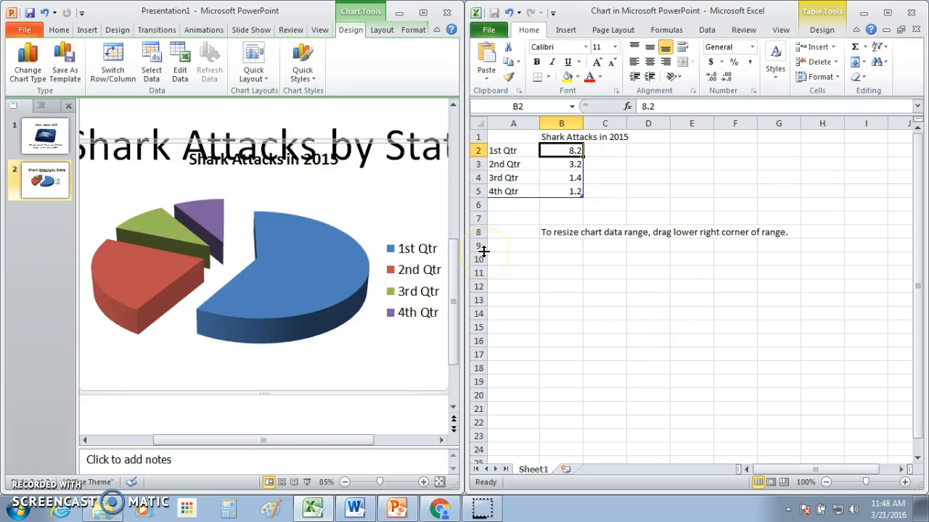
click(506, 149)
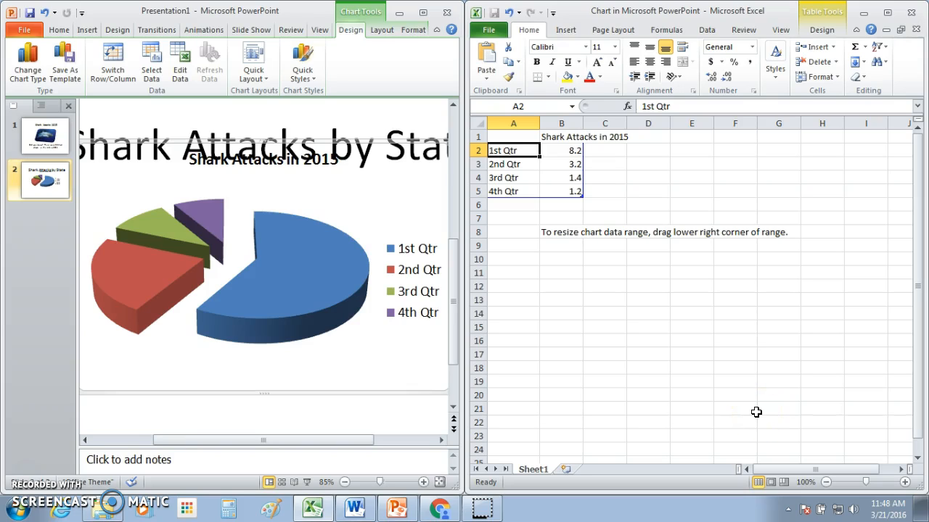
Step: Enter Florida, North Carolina and South Carolina in A2:A4 and widen column A
text(Florida)
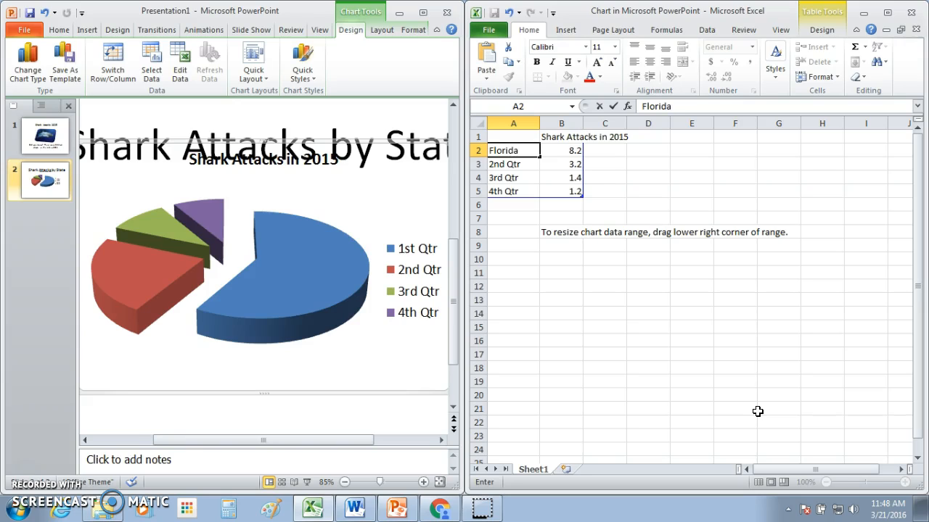
key(Return)
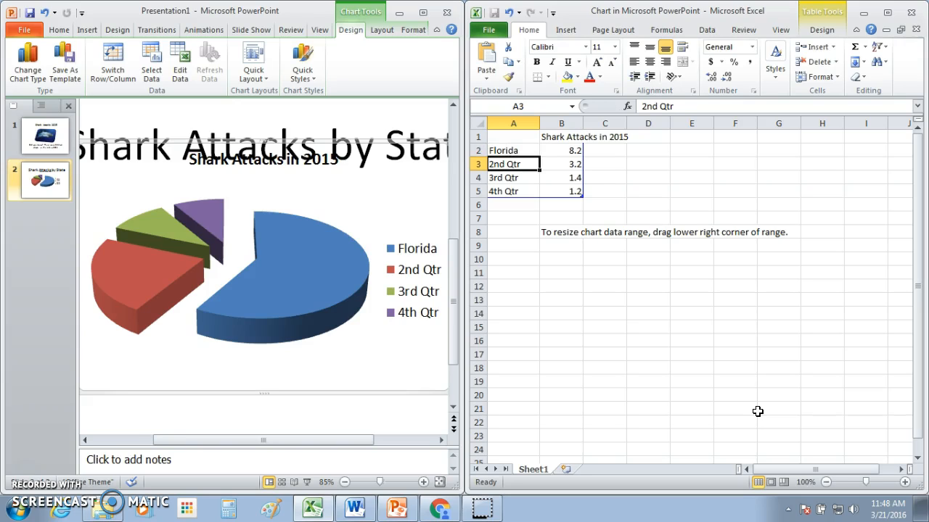
text(Mo)
key(BackSpace)
key(BackSpace)
text(North Carolina)
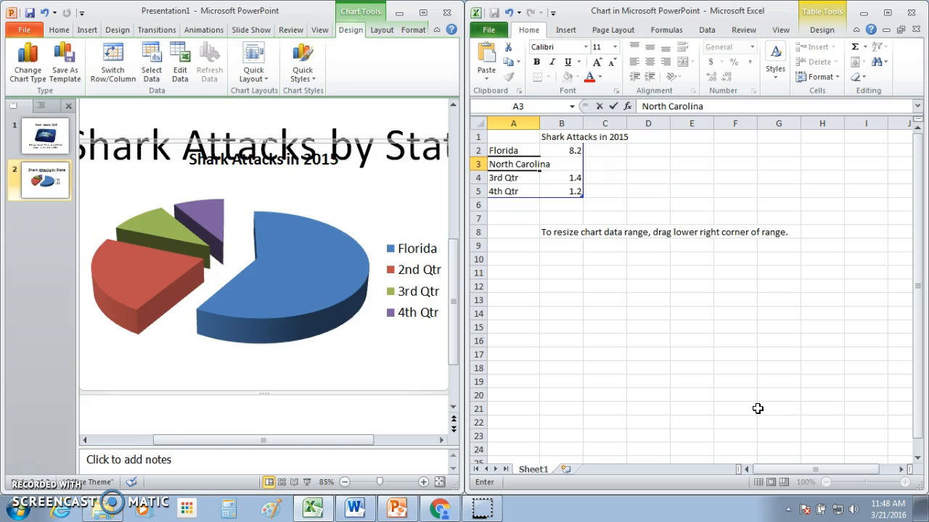
key(Return)
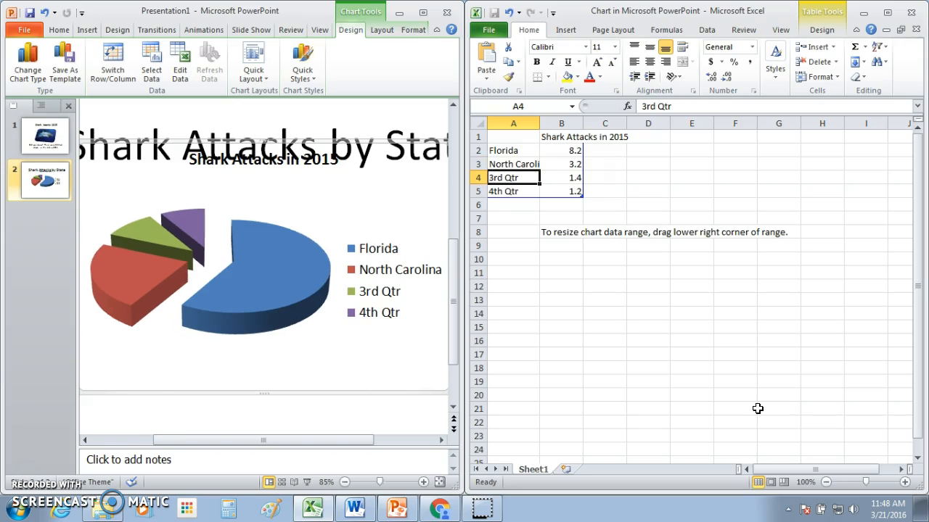
text(South)
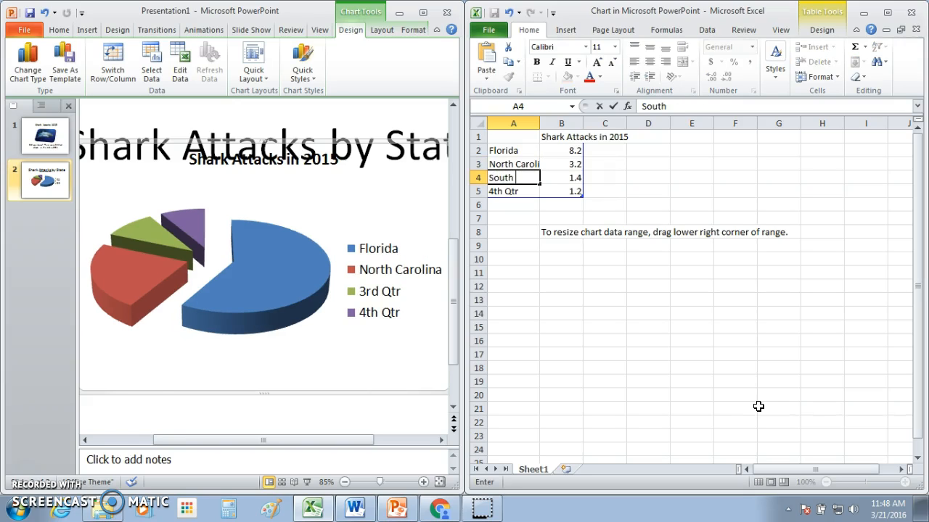
text( Carolina)
key(Return)
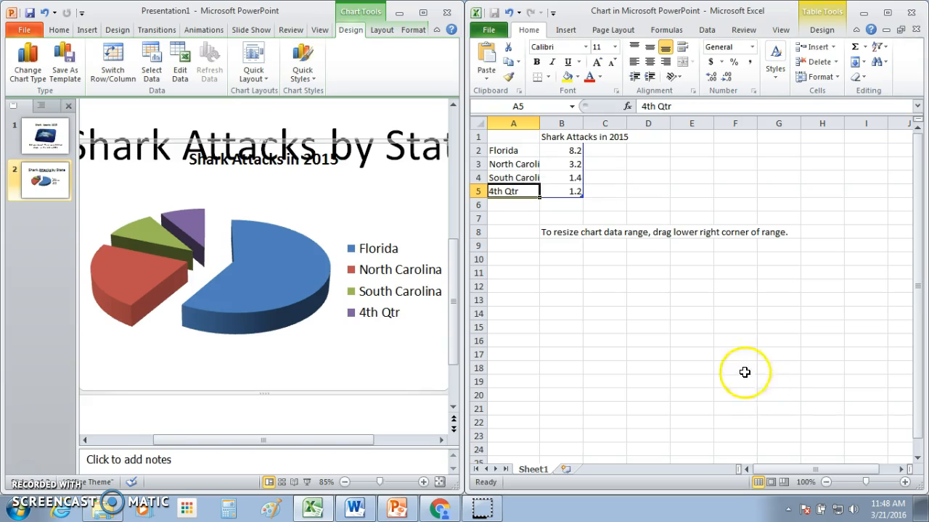
drag(539, 125, 553, 125)
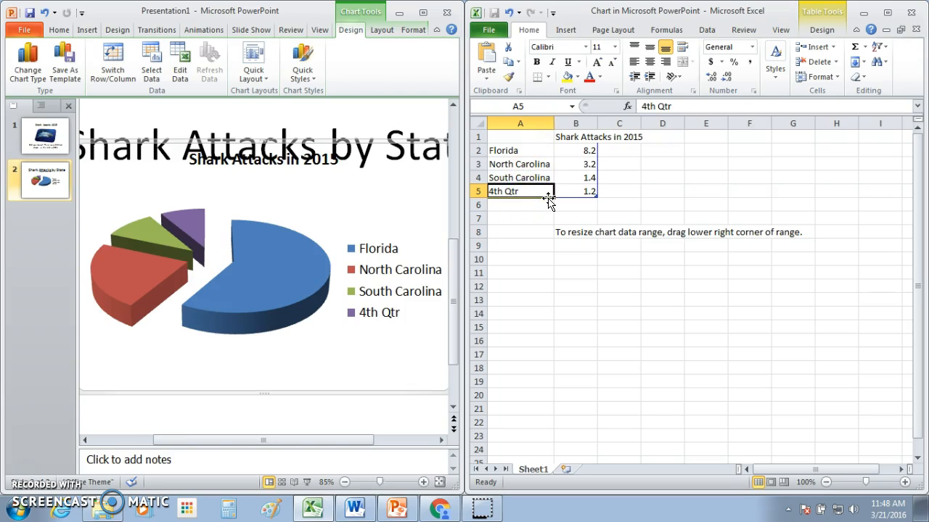
Step: Enter Hawaii, California and Texas in A5:A7
text(Hawaii)
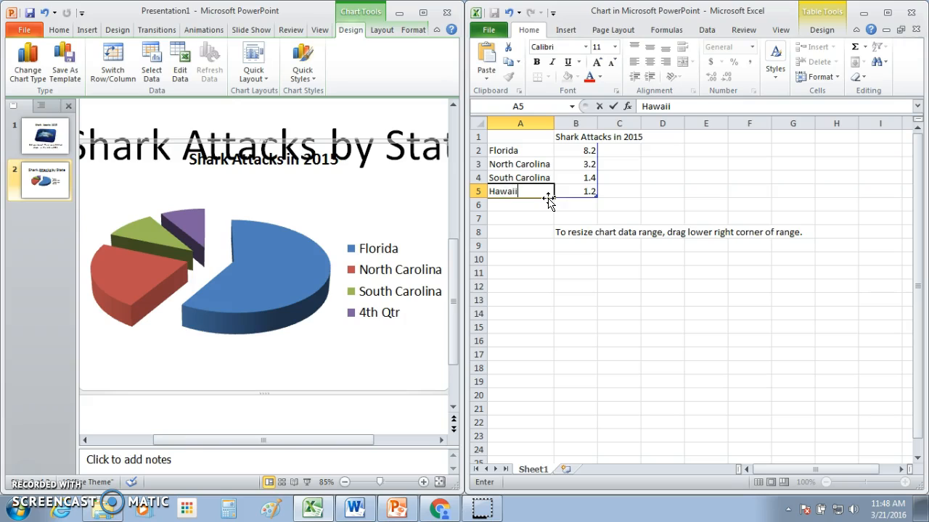
key(Return)
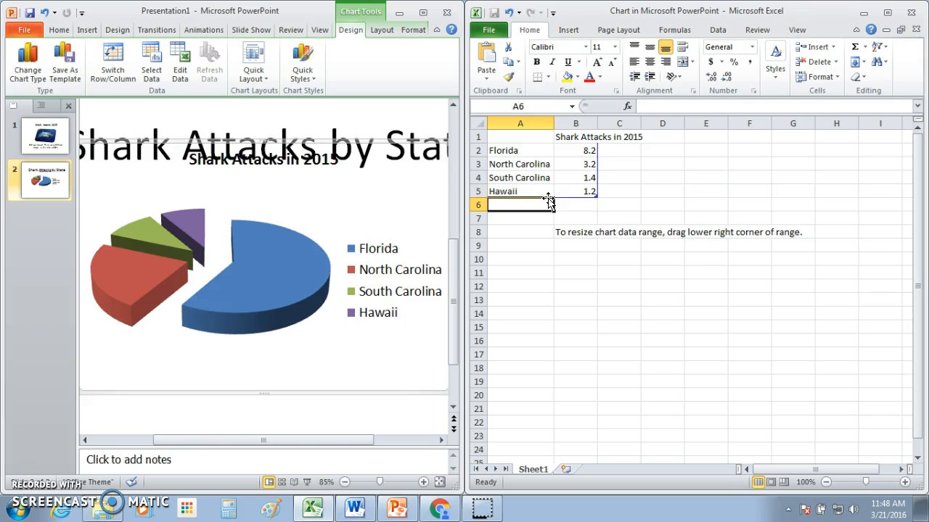
click(550, 203)
text(California)
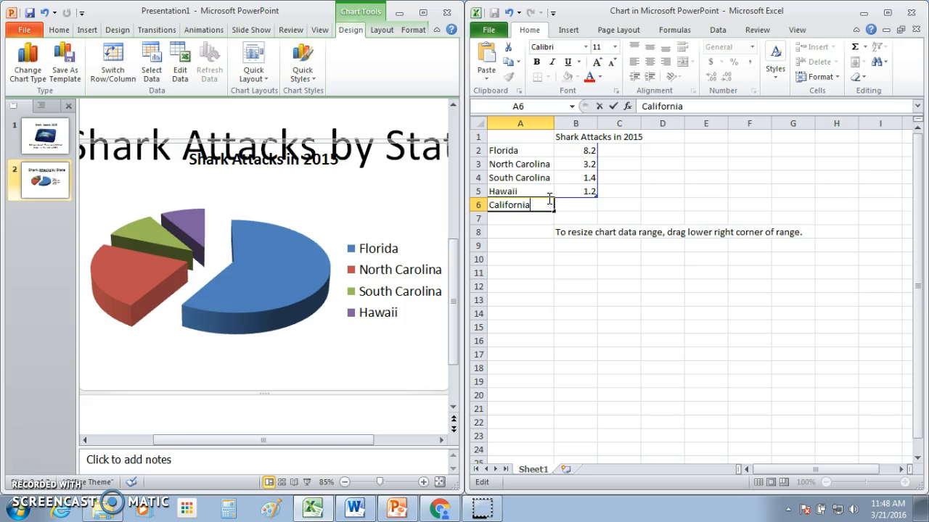
key(Return)
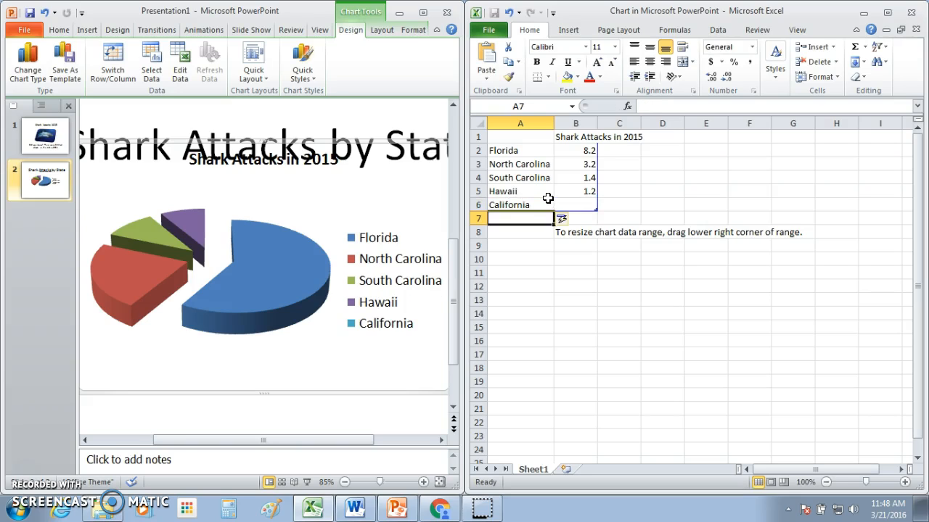
text(Texas)
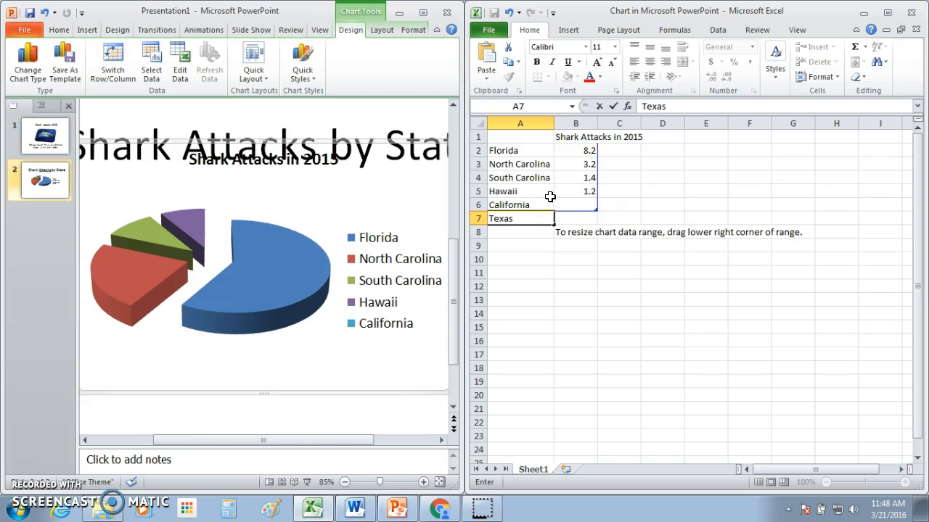
key(Return)
Step: Enter New York and Mississippi in A8:A9 and delete the resize note in B8
text(Niew)
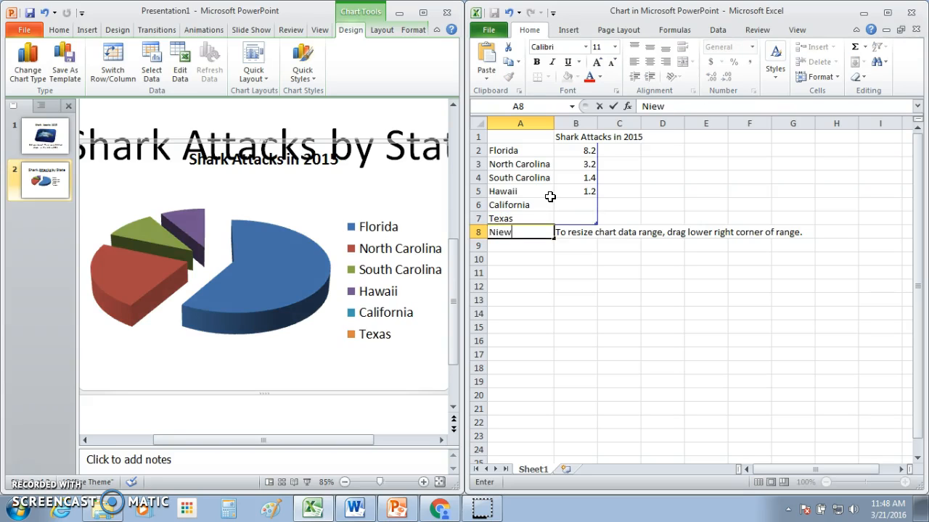
key(BackSpace)
key(BackSpace)
key(BackSpace)
key(BackSpace)
text(New Yourk)
key(BackSpace)
key(BackSpace)
key(BackSpace)
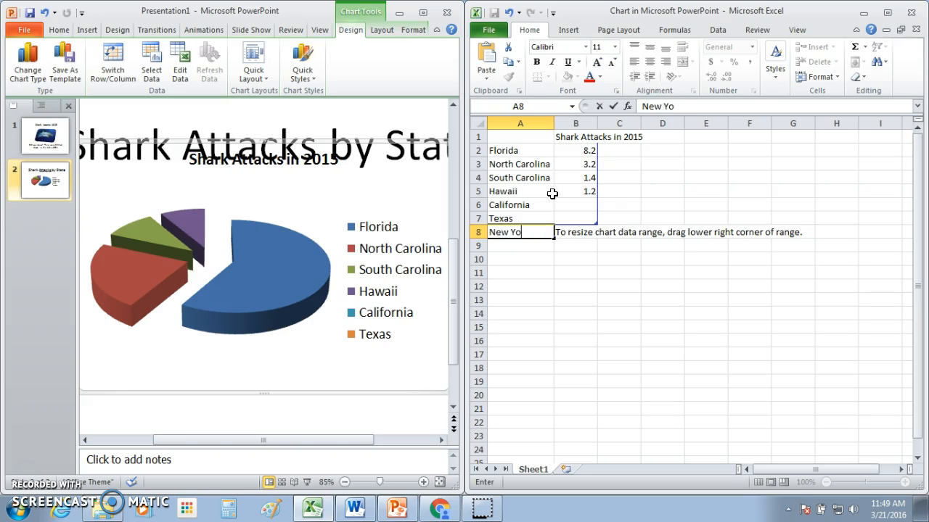
text(rk)
key(Return)
text(M)
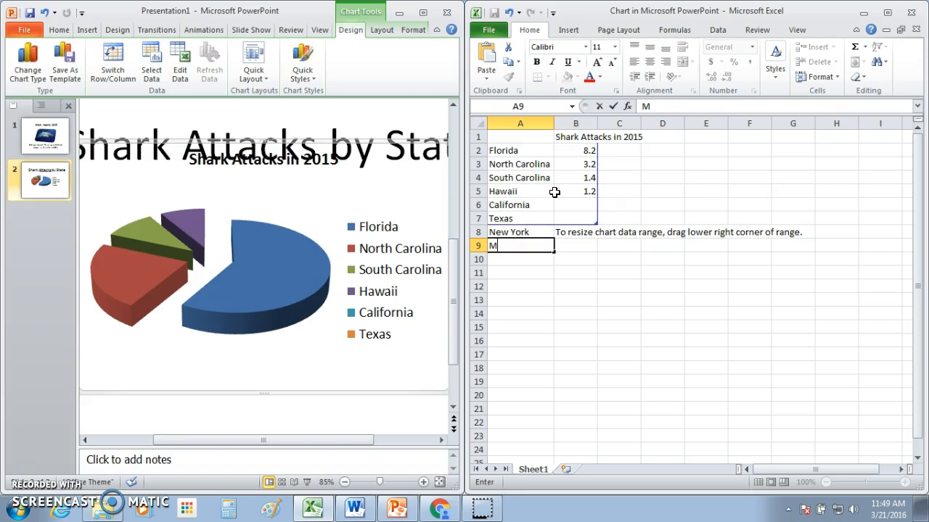
text(ississippi)
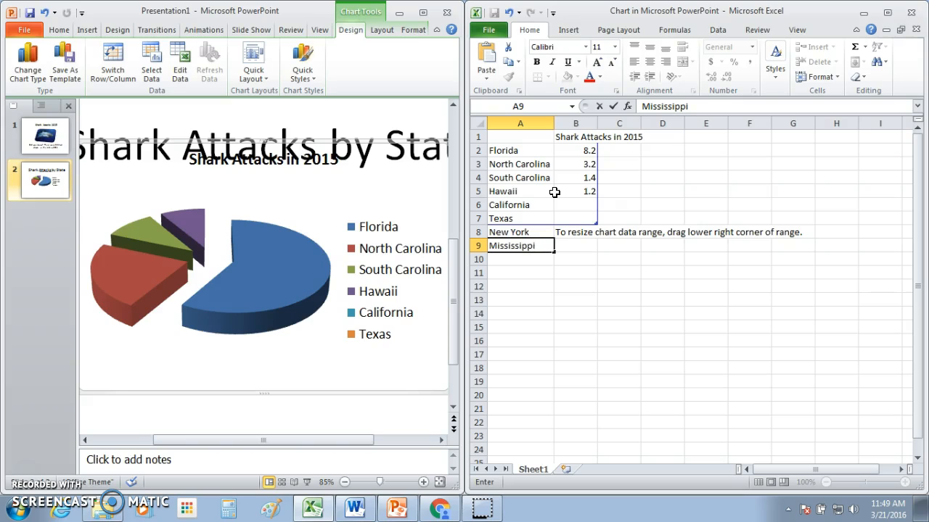
key(Return)
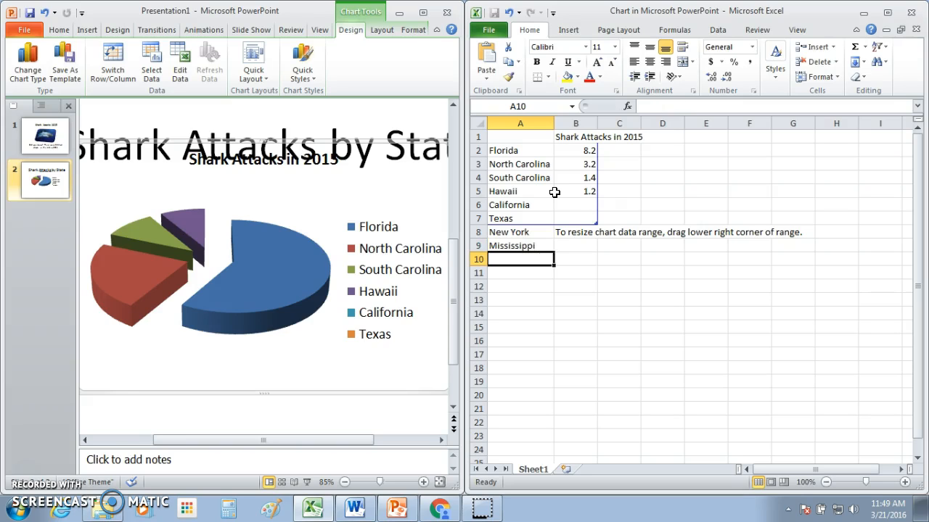
click(582, 234)
key(Delete)
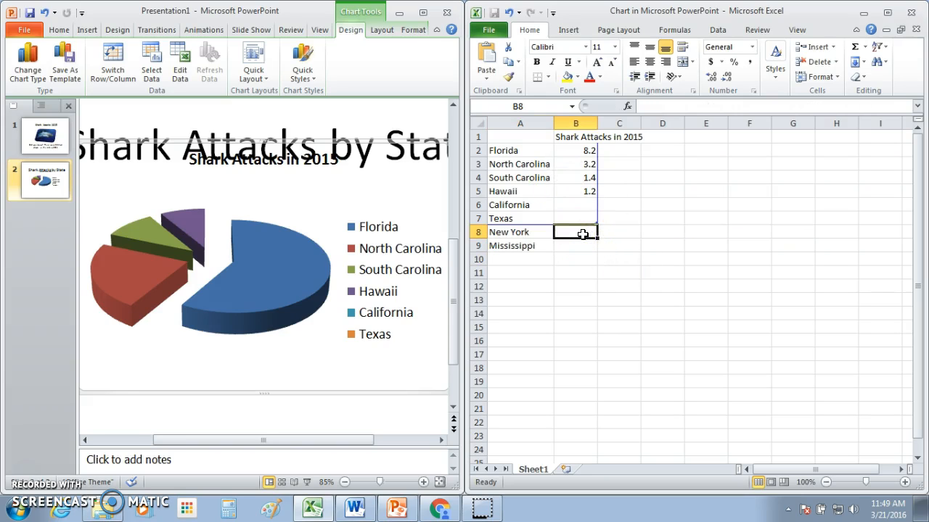
Step: Enter 30, 8, 8 and 7 for Florida, North Carolina, South Carolina and Hawaii
click(584, 154)
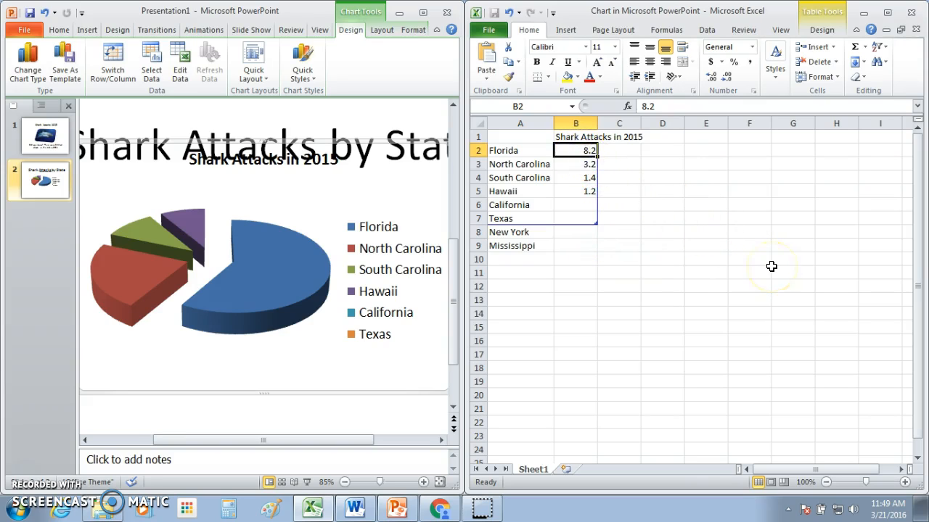
text(30)
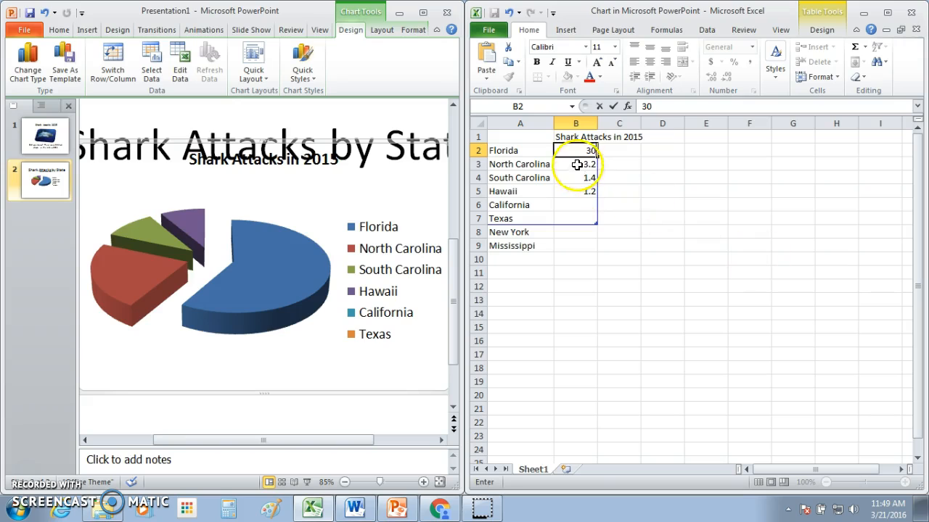
click(576, 164)
text(8)
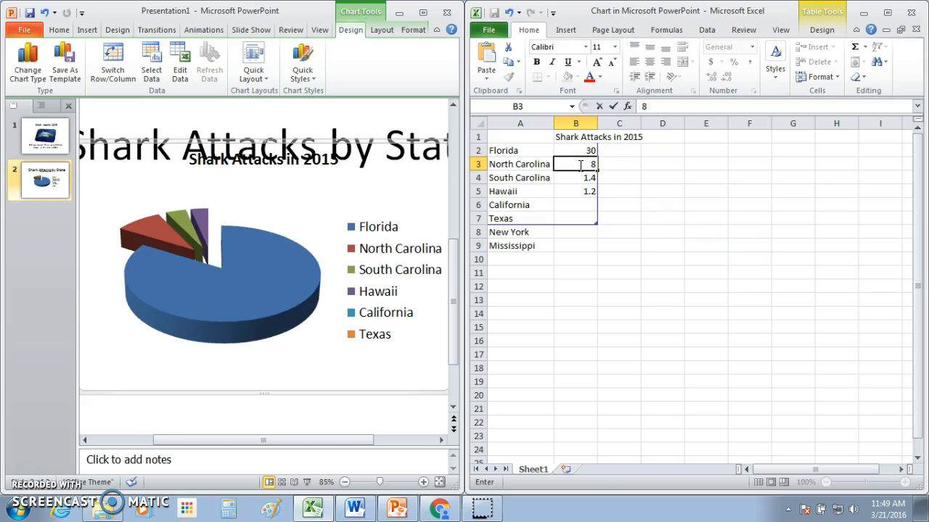
click(591, 178)
text(8)
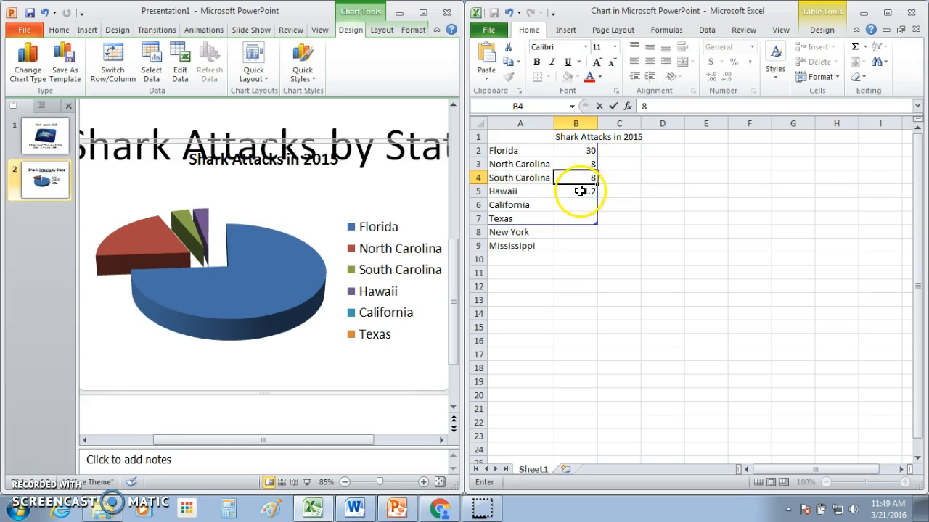
click(580, 191)
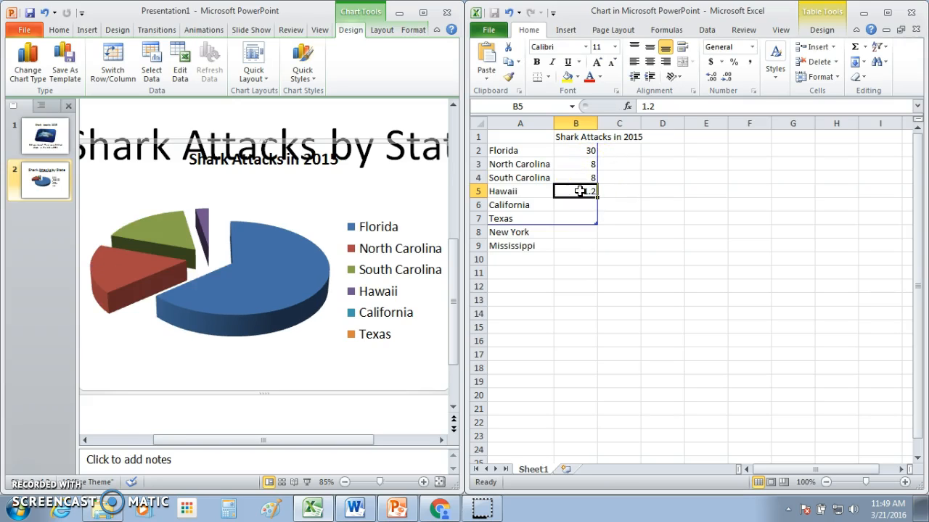
text(7)
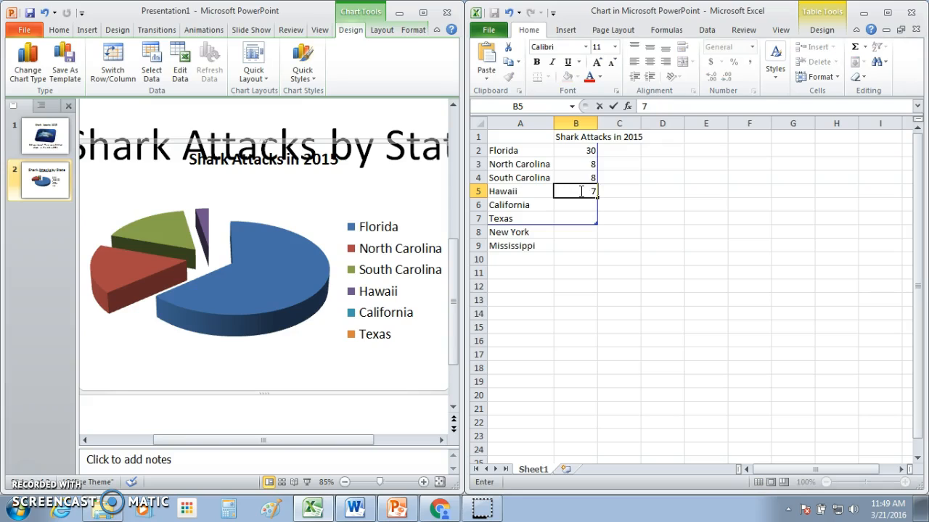
key(Return)
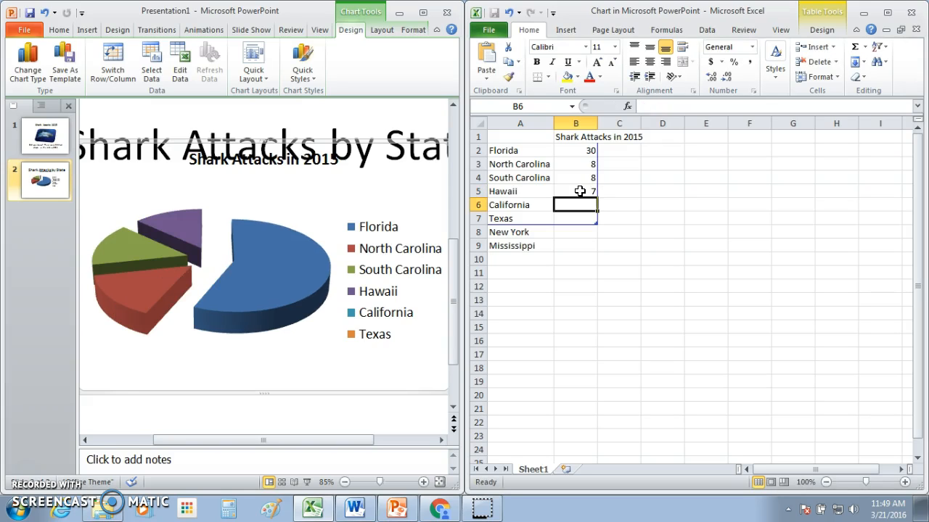
Step: Enter 2, 2, 1, 1 for California through Mississippi and close Excel
text(2)
key(Return)
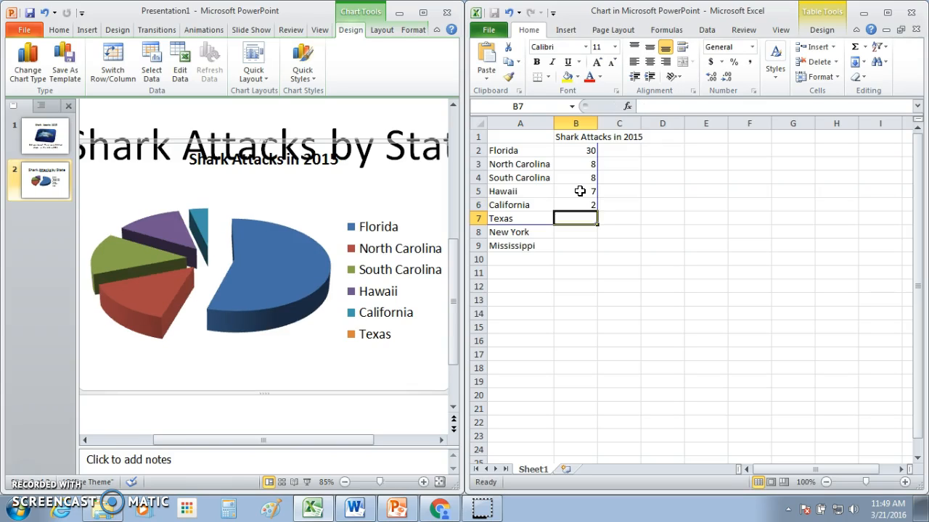
text(2)
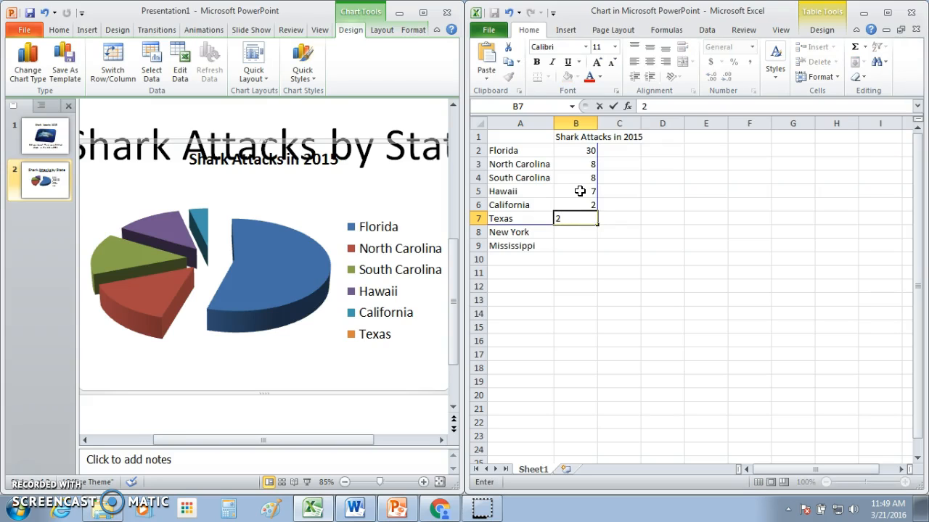
key(Return)
text(1)
key(Return)
text(1)
key(Return)
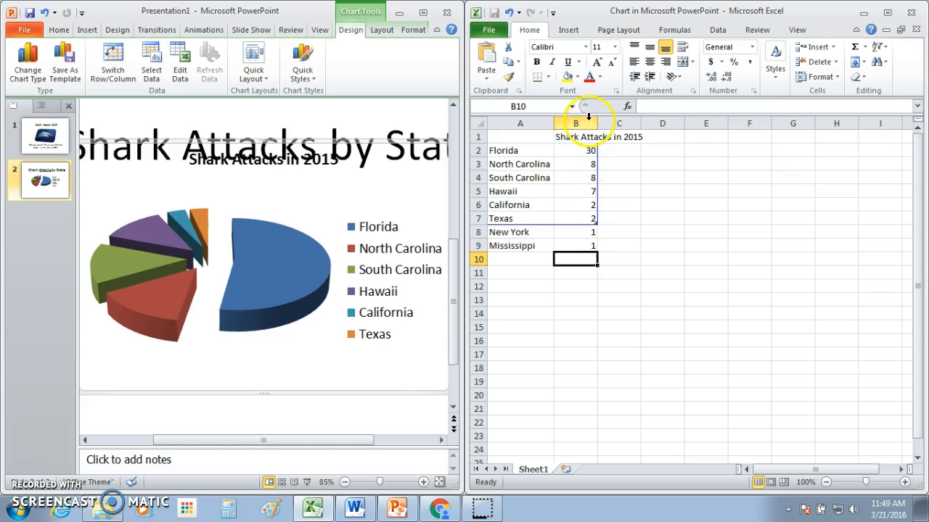
click(916, 16)
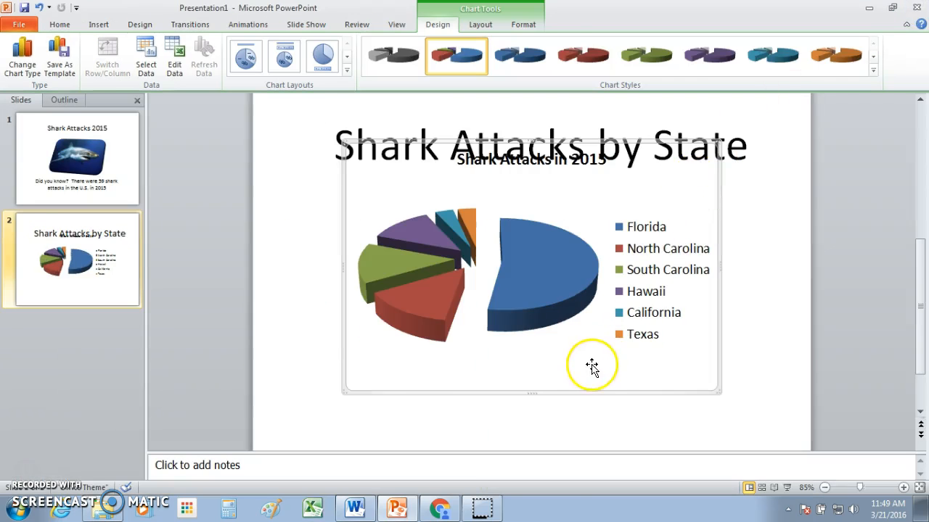
Step: Nudge the chart title lower and drag the chart below the 'Shark Attacks by State' heading
click(594, 415)
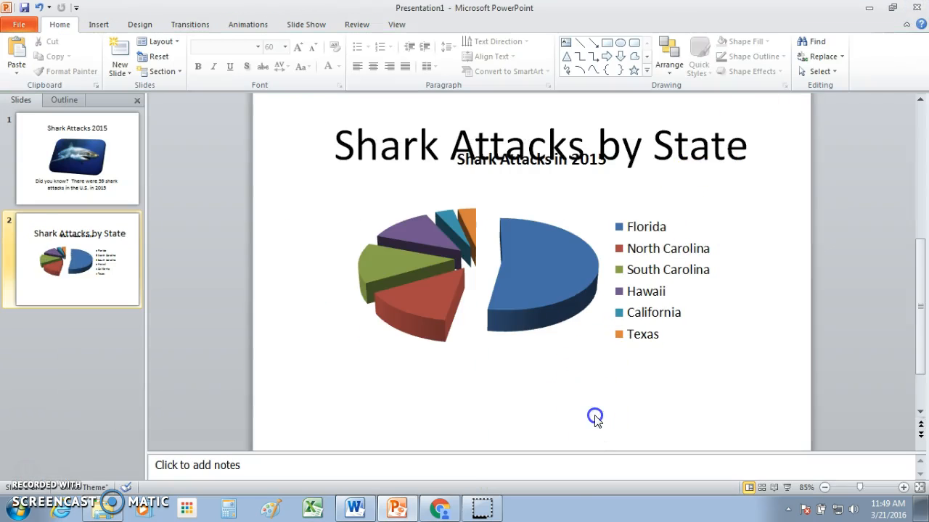
click(549, 162)
click(542, 169)
click(541, 169)
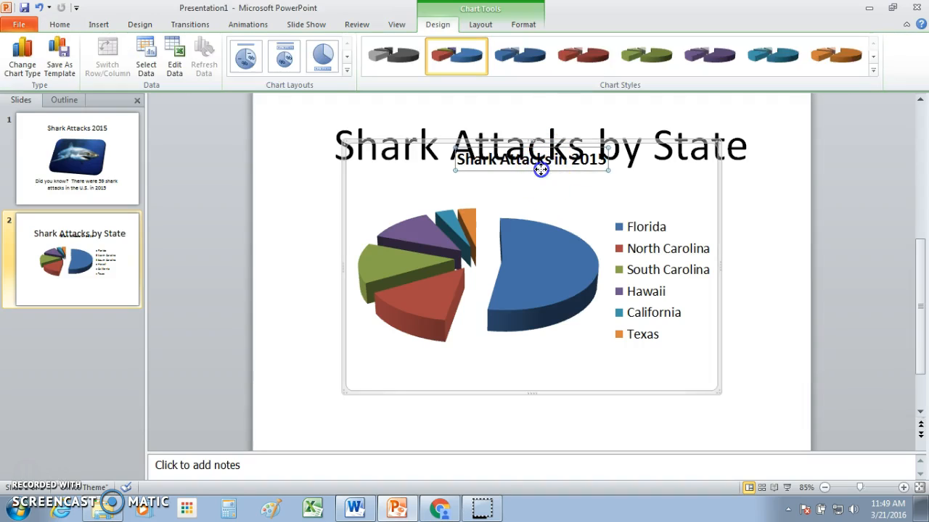
drag(540, 178, 541, 179)
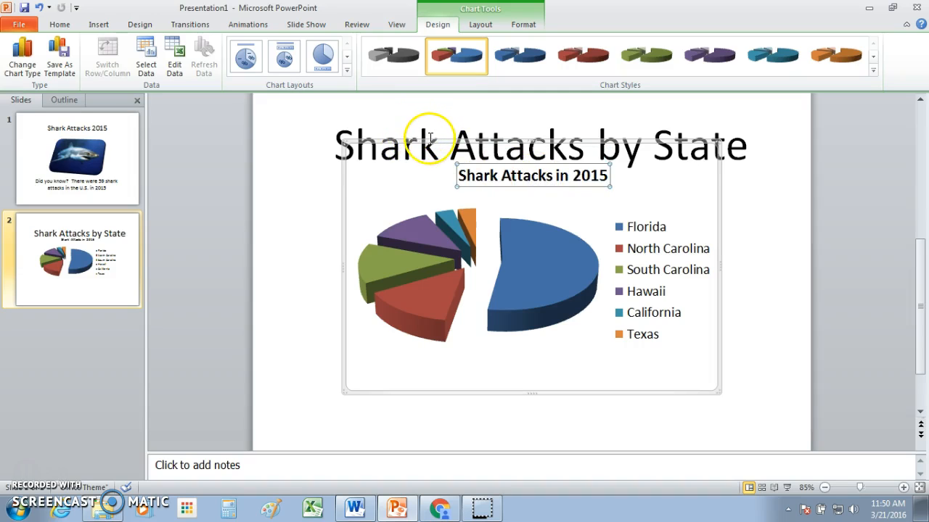
drag(429, 139, 423, 179)
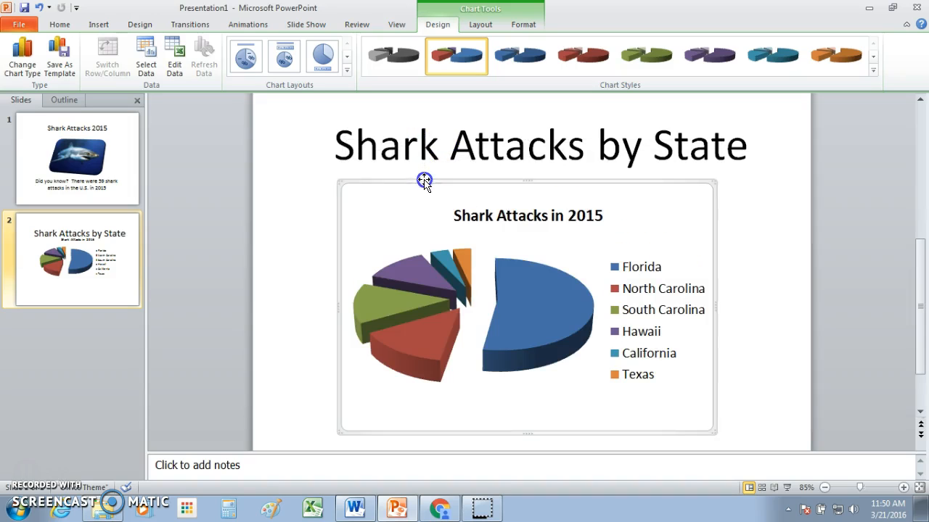